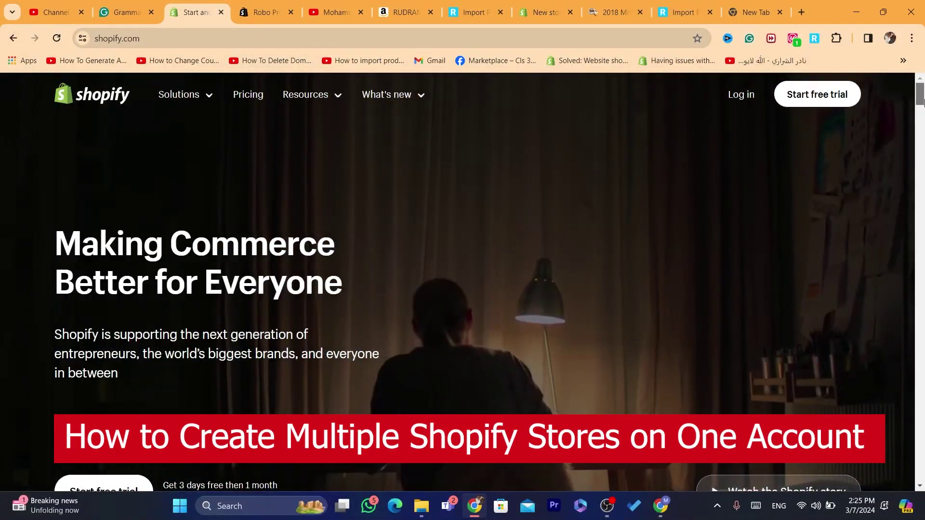
Step: Sign in, open the New store for yt admin, and go to the All stores list from its store menu
scroll(891, 150, down, 10)
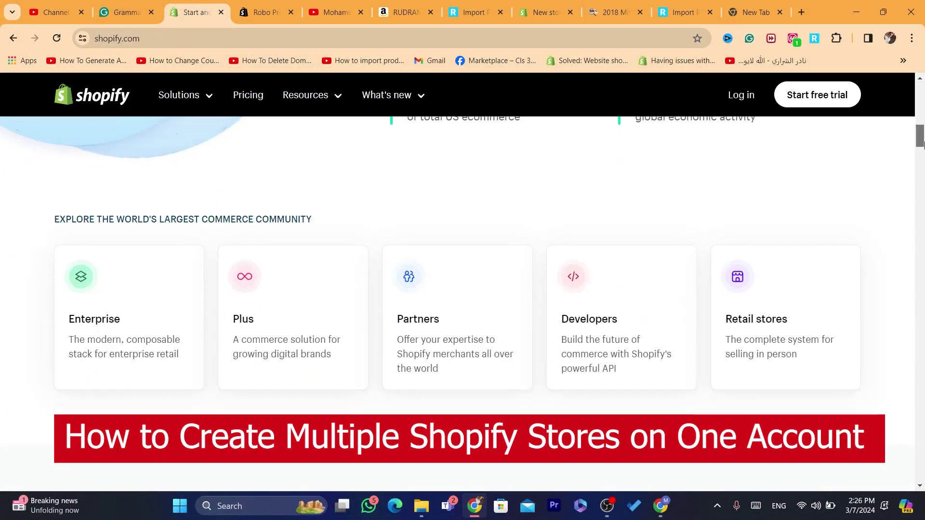
drag(921, 144, 921, 194)
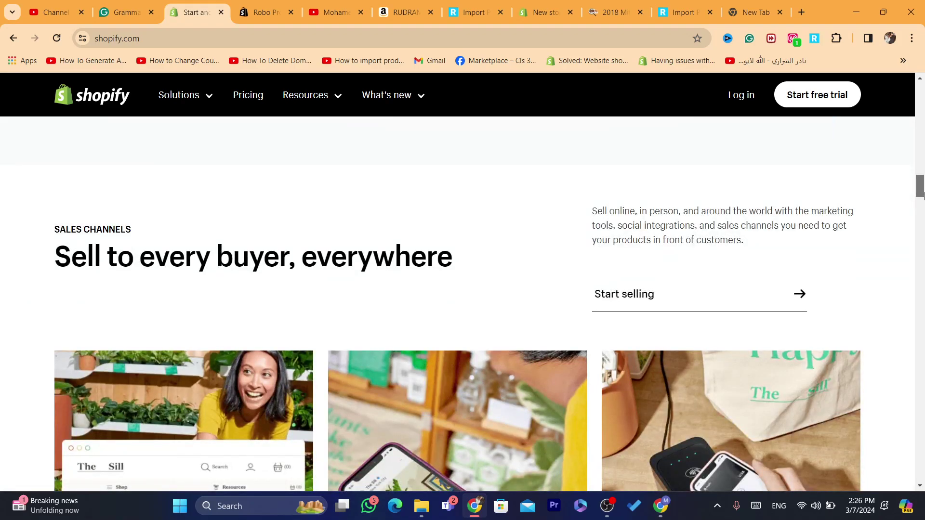
drag(921, 194, 921, 52)
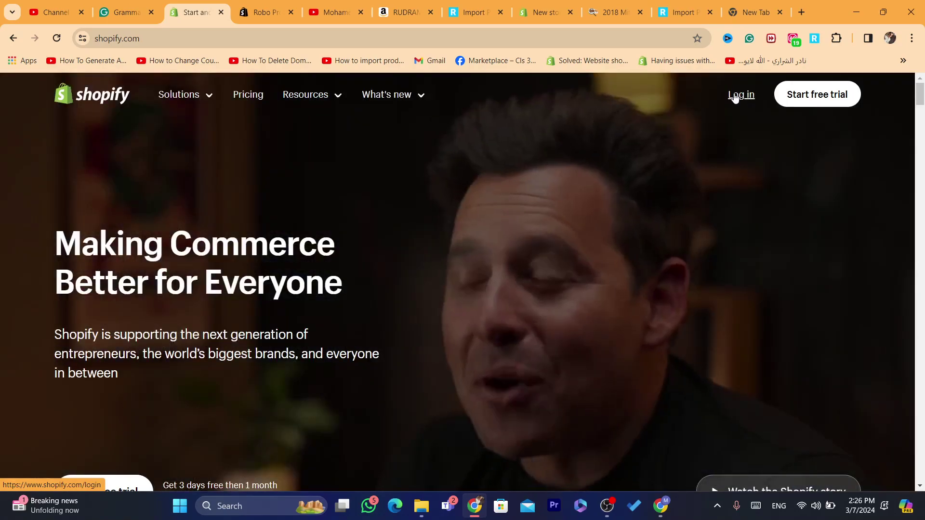
click(734, 96)
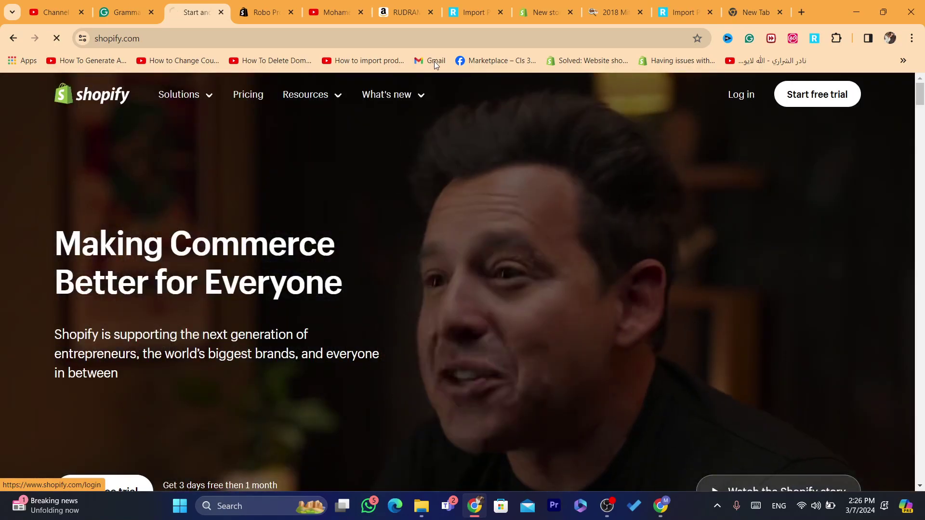
click(436, 310)
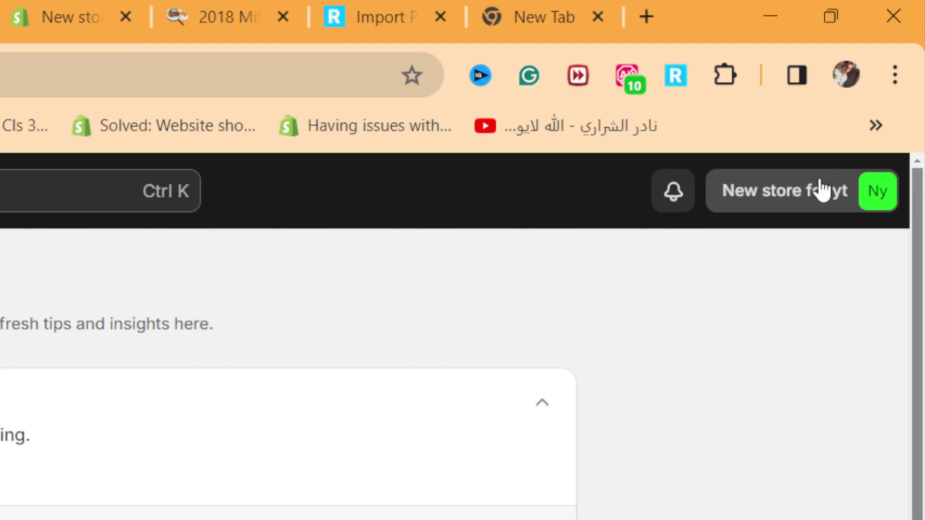
click(819, 188)
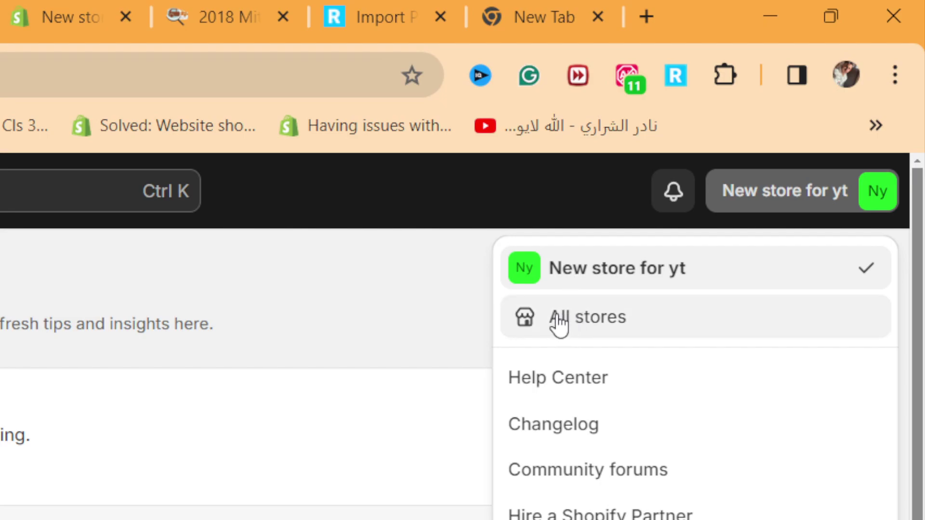
click(591, 321)
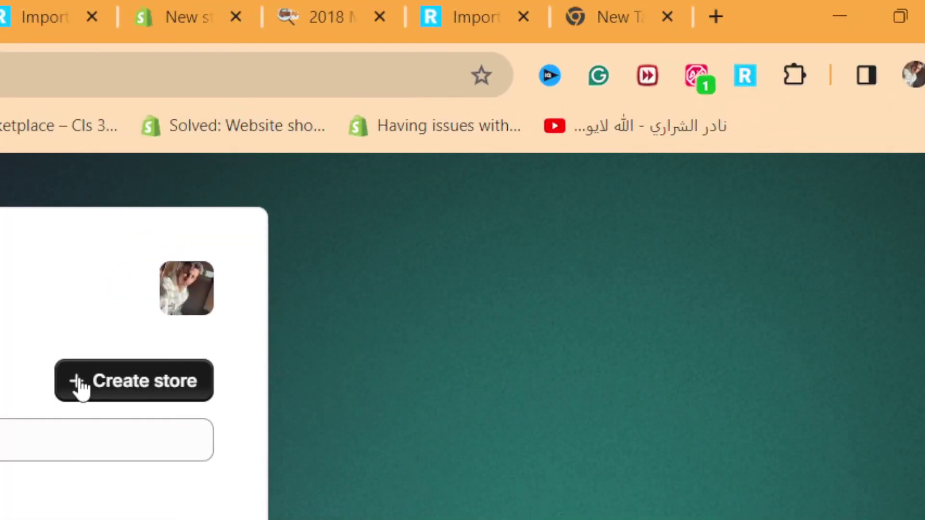
Step: Start creating another store and answer that the business is just starting
click(520, 177)
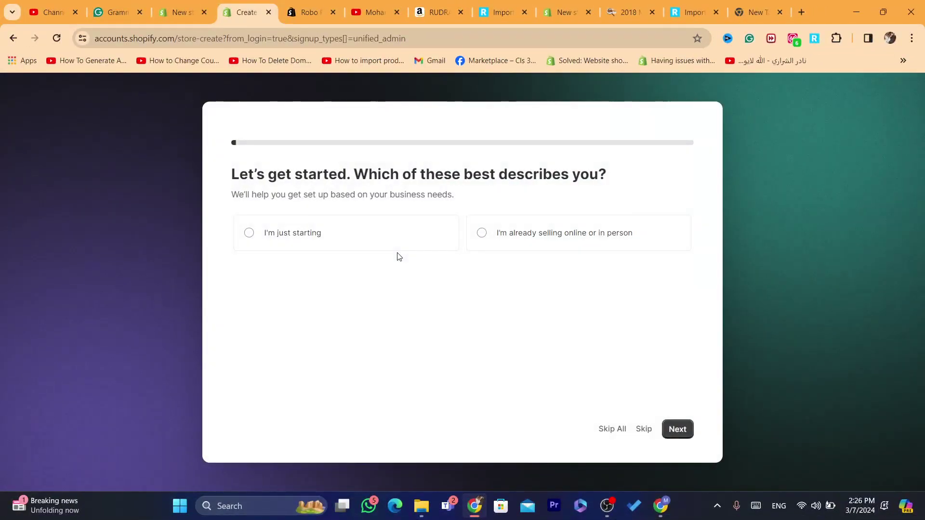
drag(221, 165, 511, 199)
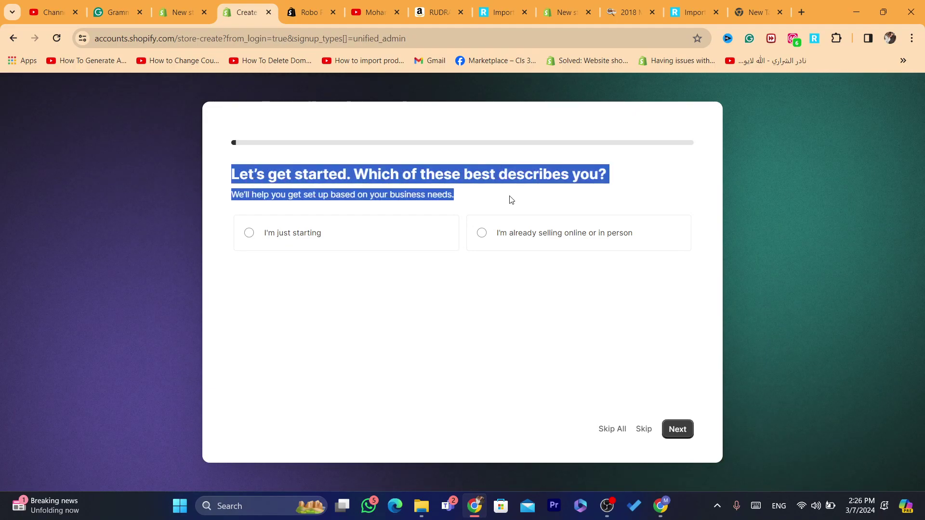
click(511, 199)
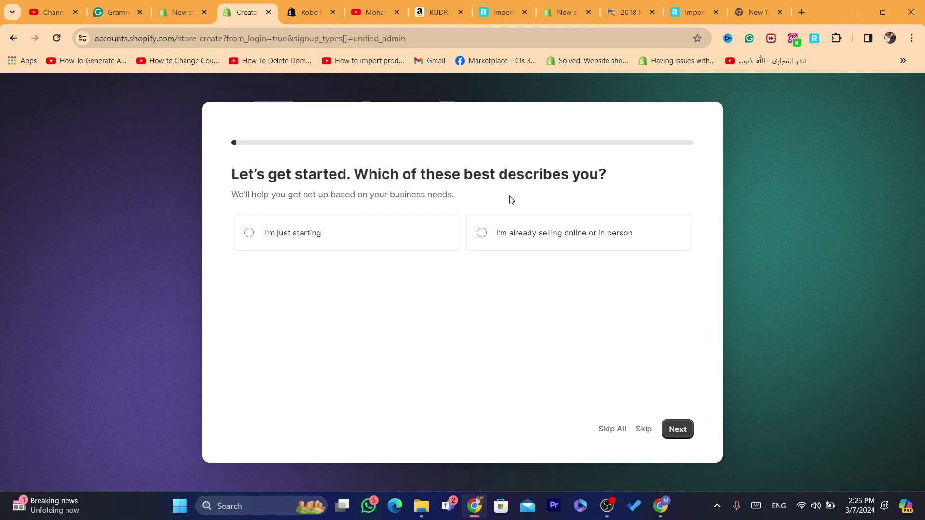
click(325, 232)
click(675, 429)
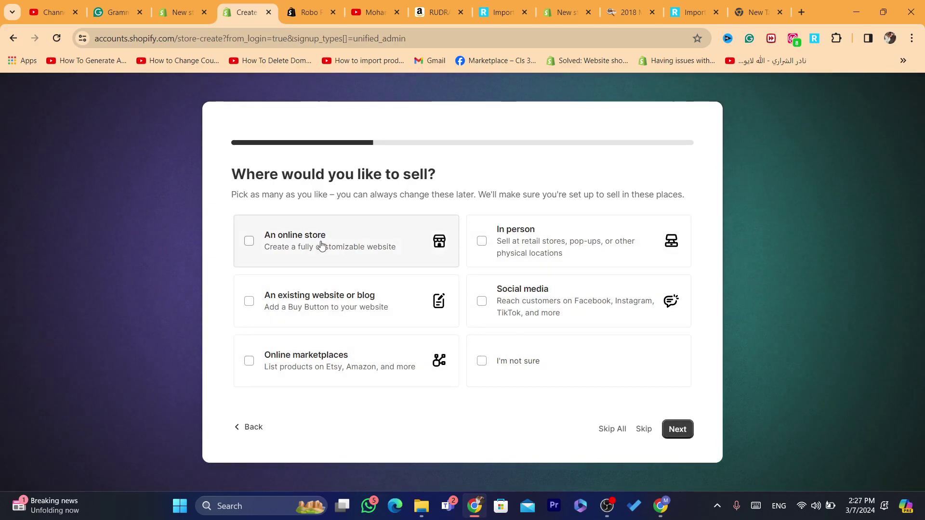
Step: Choose social media selling, skip the what-to-sell question, and confirm Morocco as the location
click(548, 308)
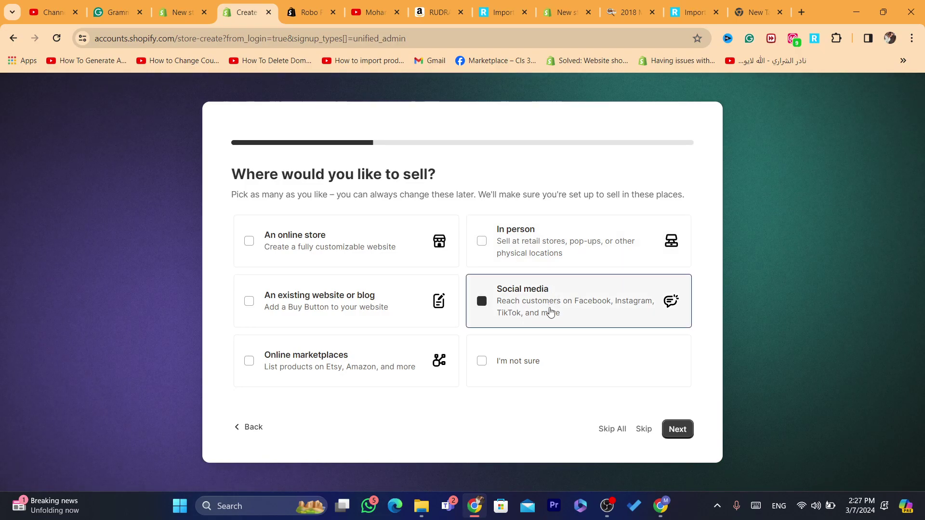
click(679, 429)
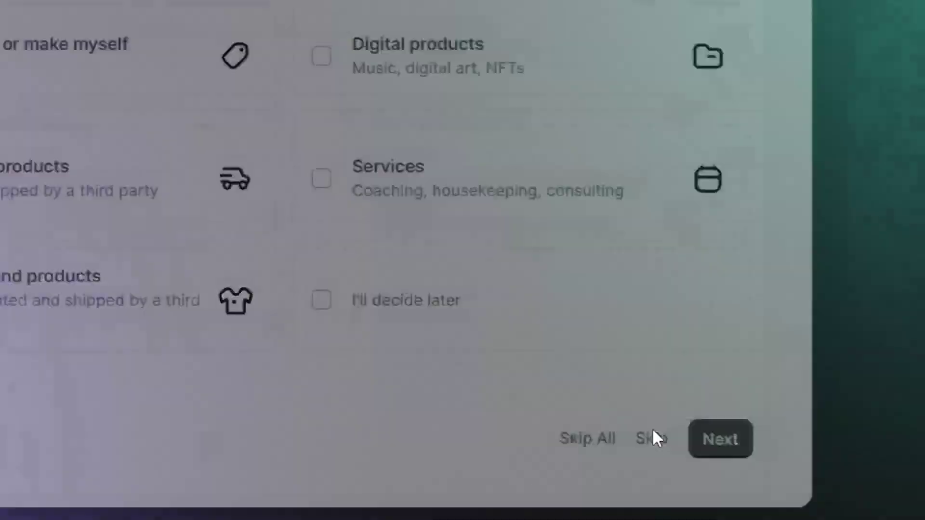
click(733, 440)
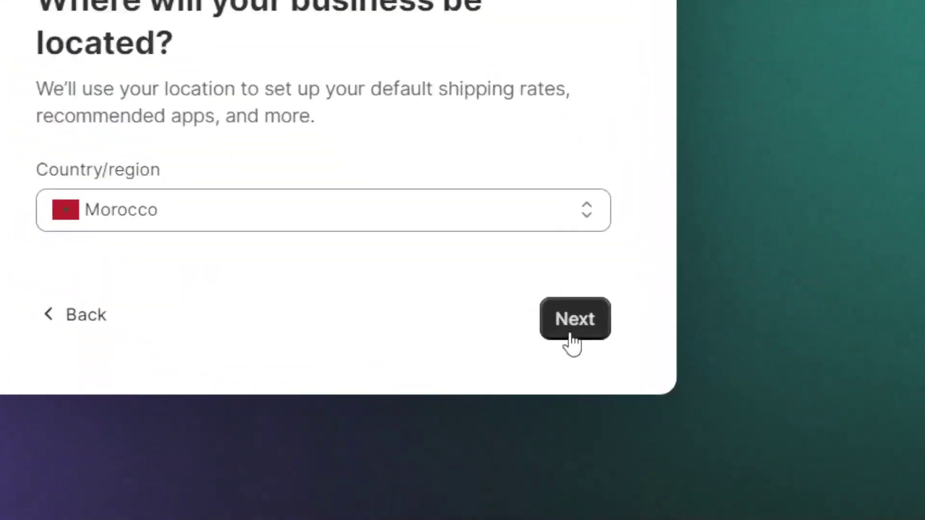
click(572, 378)
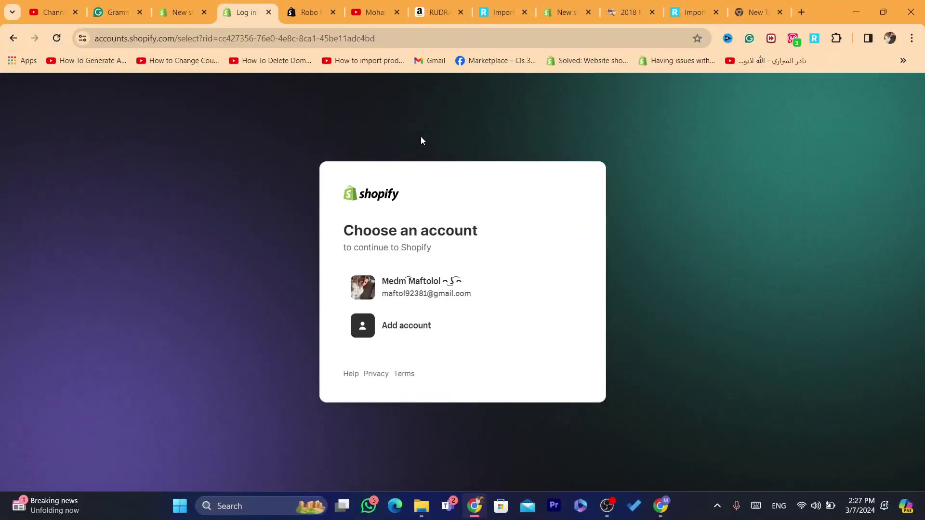
Step: Continue with the existing account into the new My Store admin and show its store menu
click(420, 298)
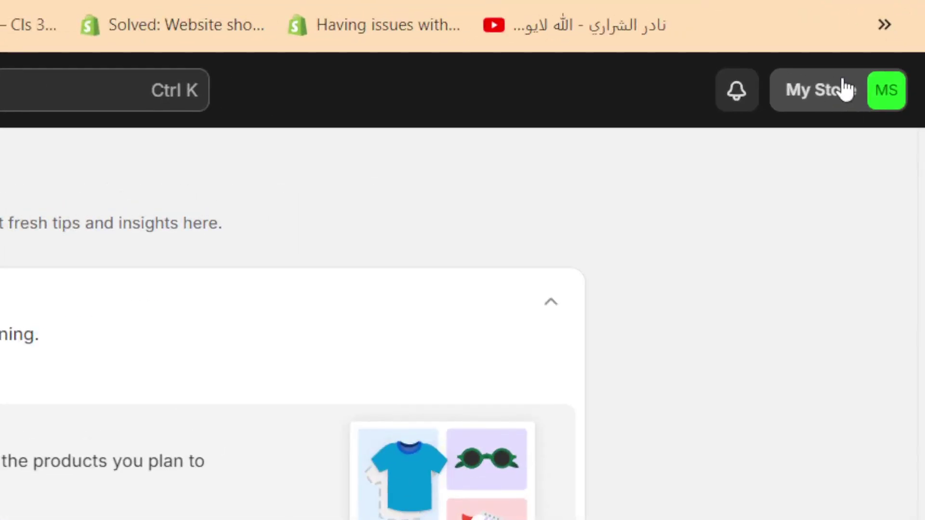
click(886, 90)
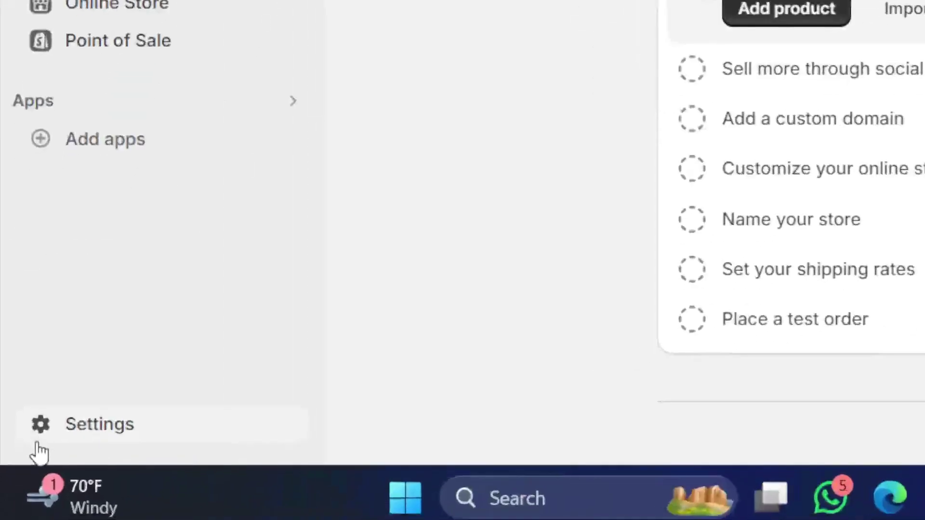
Step: Change the store name from My Store to 'new store' in Store details and save
click(16, 479)
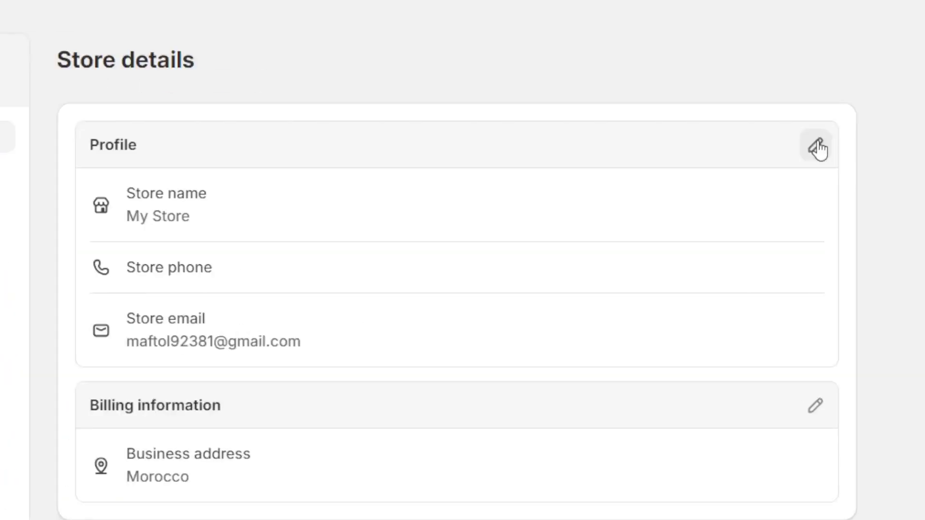
click(743, 219)
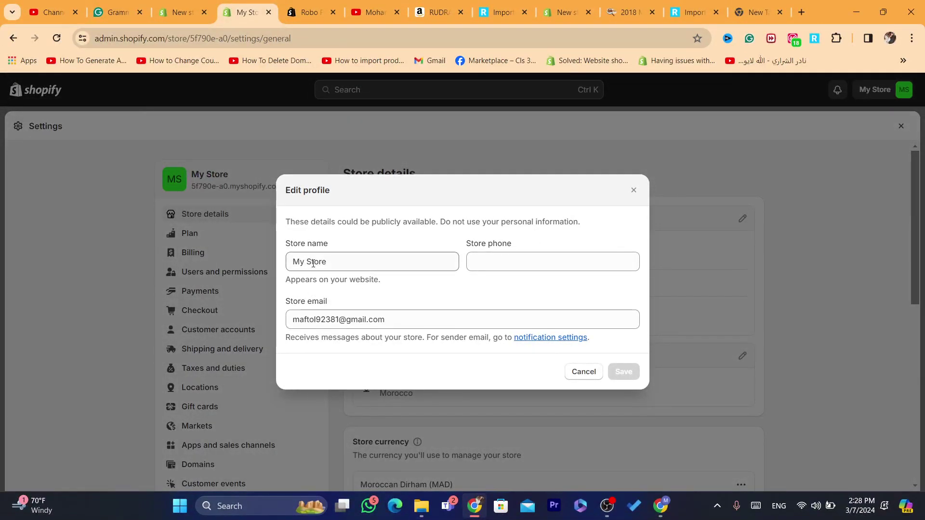
triple_click(314, 263)
text(ne)
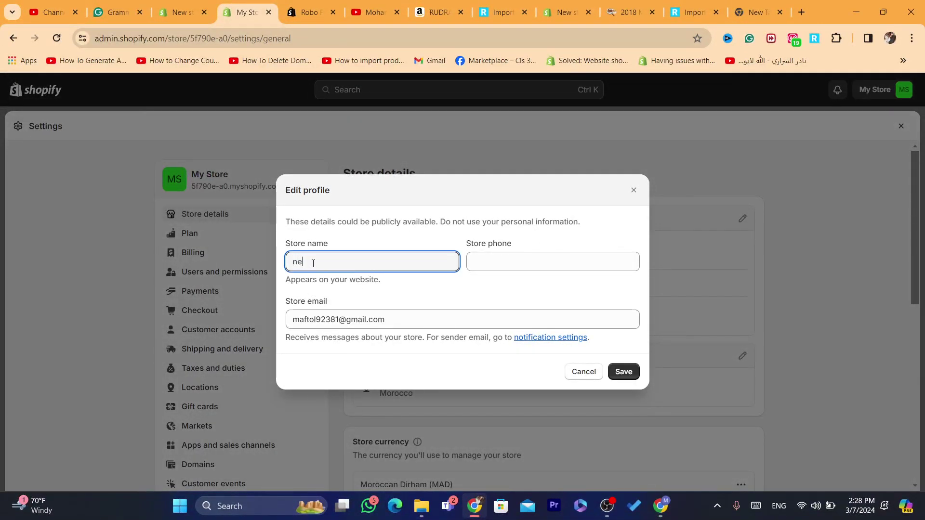
text(w store)
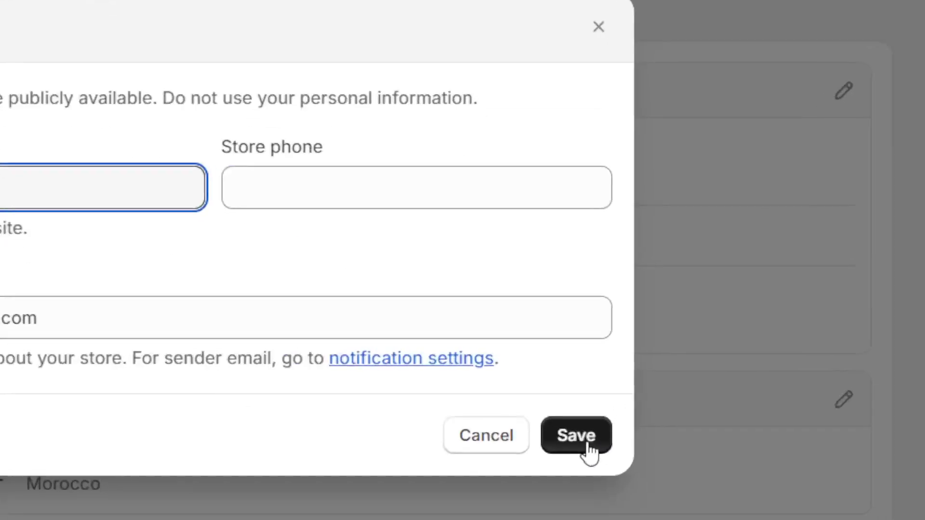
click(628, 377)
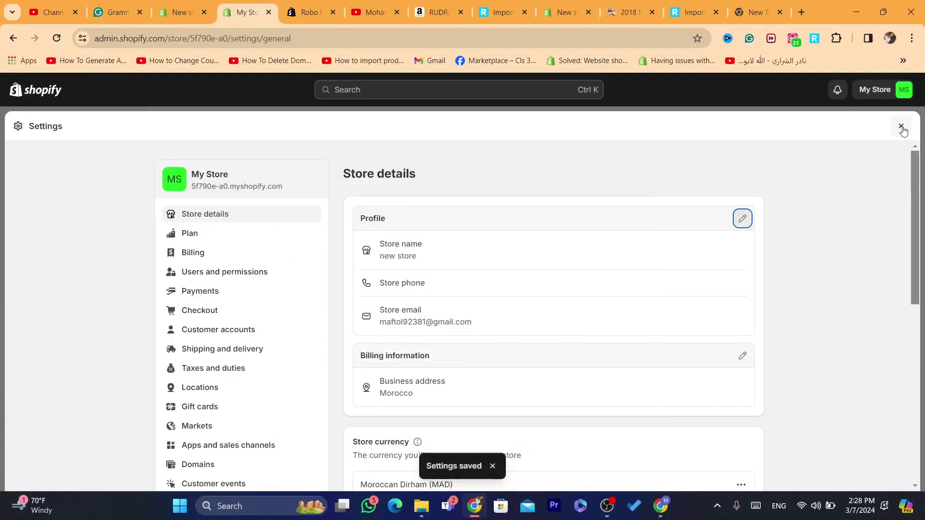
click(901, 126)
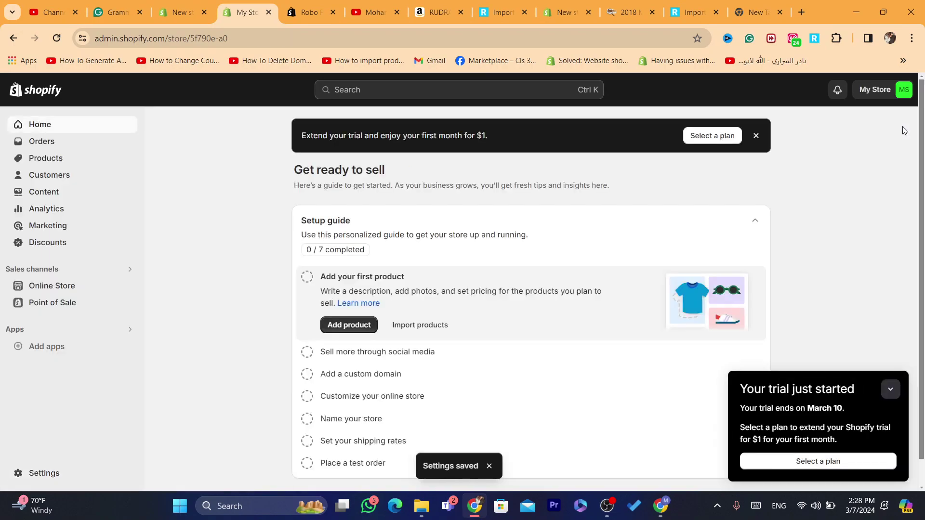
Step: Reload the admin and switch to New store for yt from the store menu
click(47, 37)
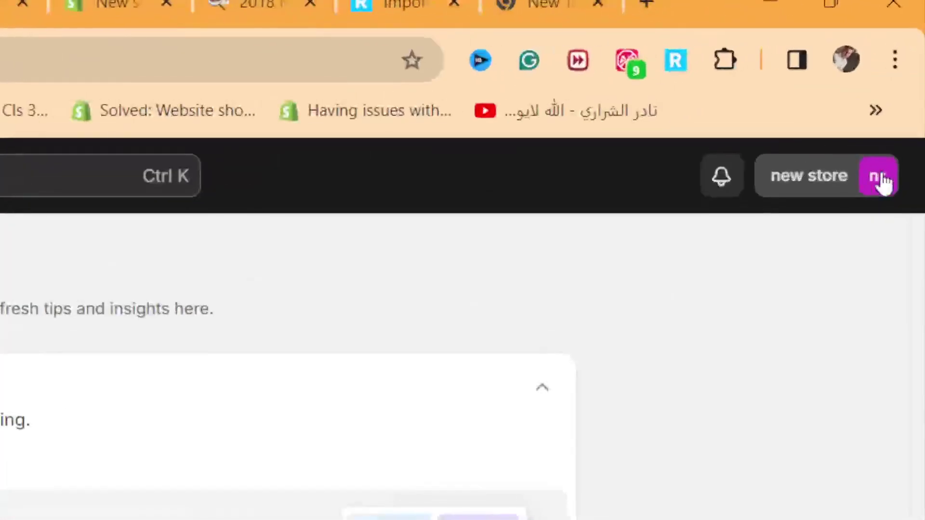
click(890, 94)
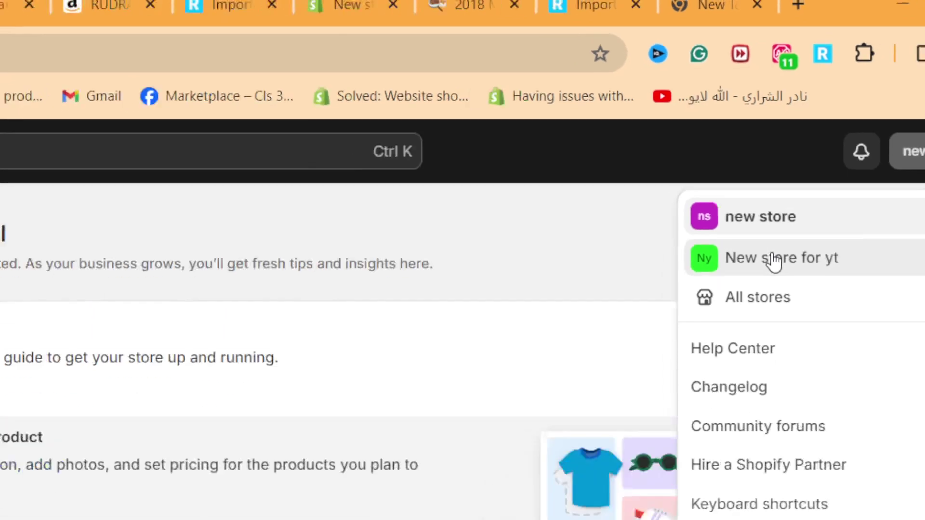
click(767, 303)
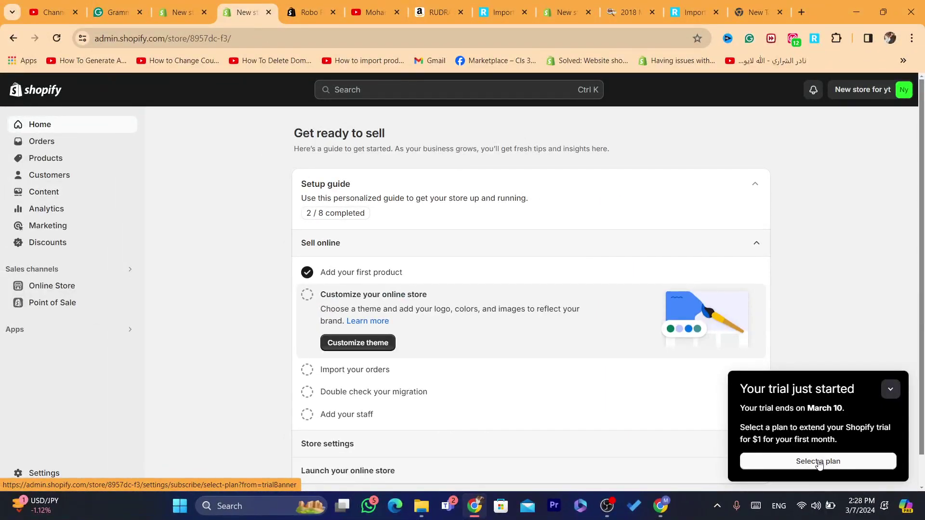
Step: View the Basic, Shopify and Advanced plans on the Pick your plan page, then close it
click(818, 462)
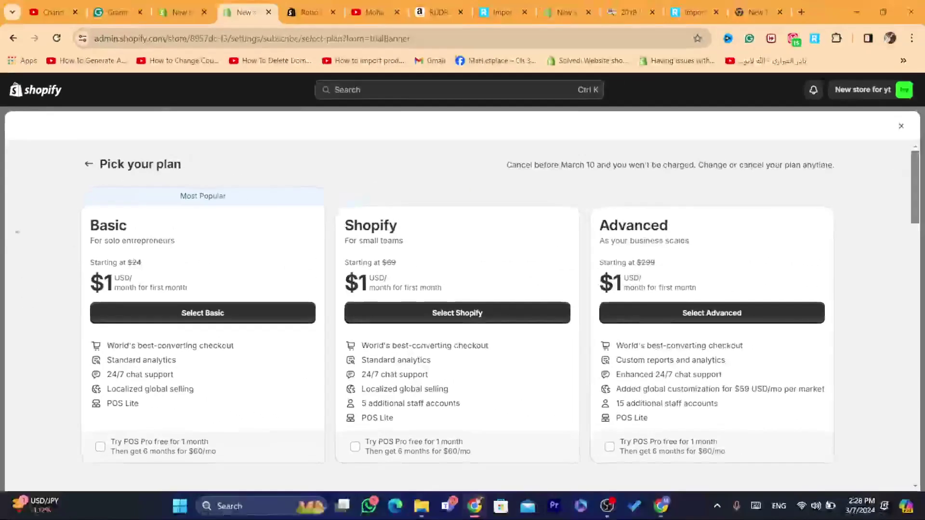
drag(67, 214, 301, 280)
click(304, 282)
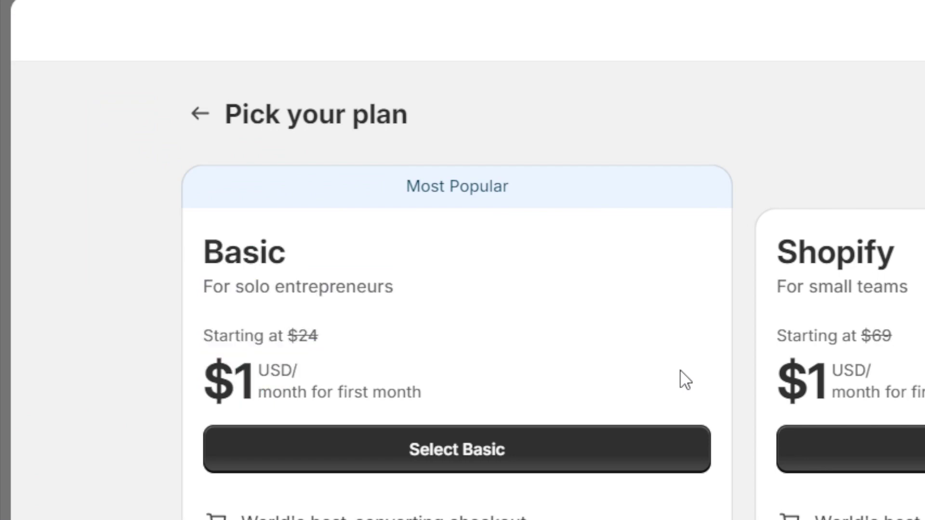
drag(82, 221, 213, 270)
click(212, 272)
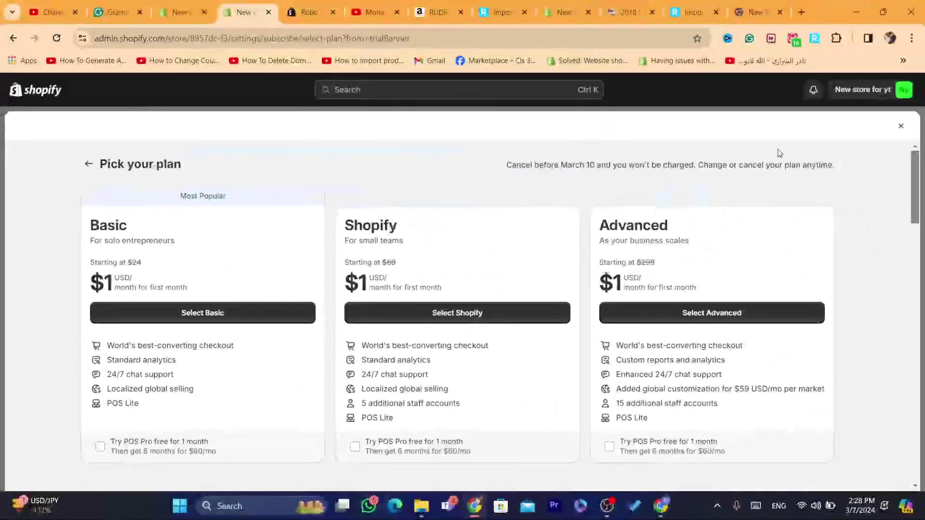
click(901, 126)
Step: Show both stores in the store switcher menu, then dismiss it with Esc
click(862, 89)
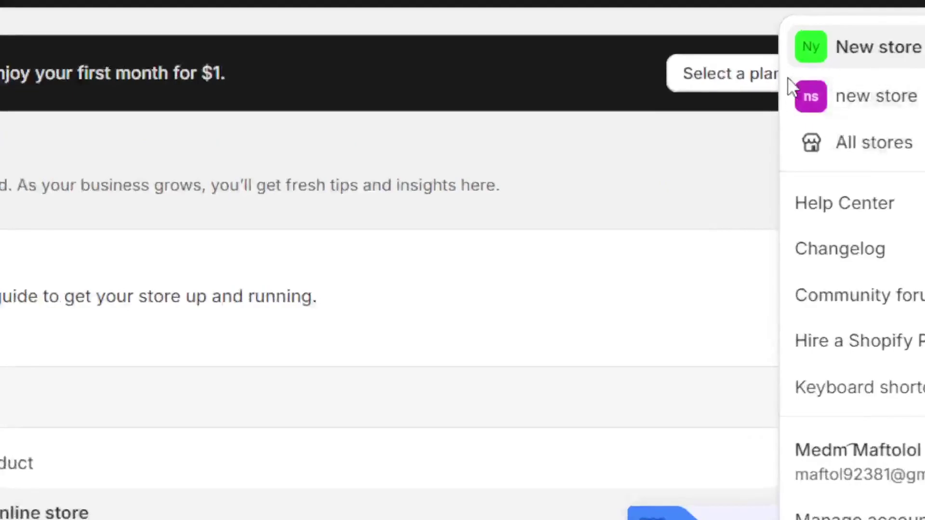
drag(100, 173, 111, 195)
click(413, 258)
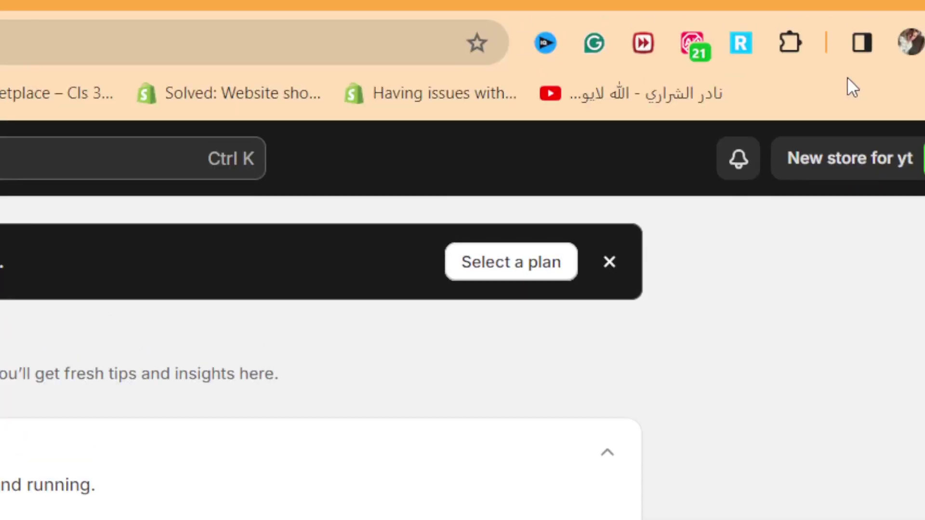
click(846, 180)
key(Escape)
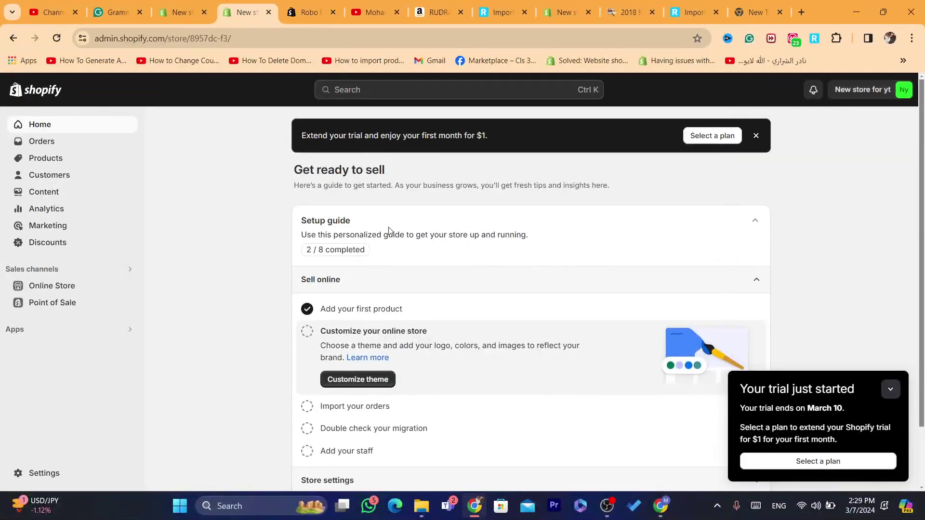